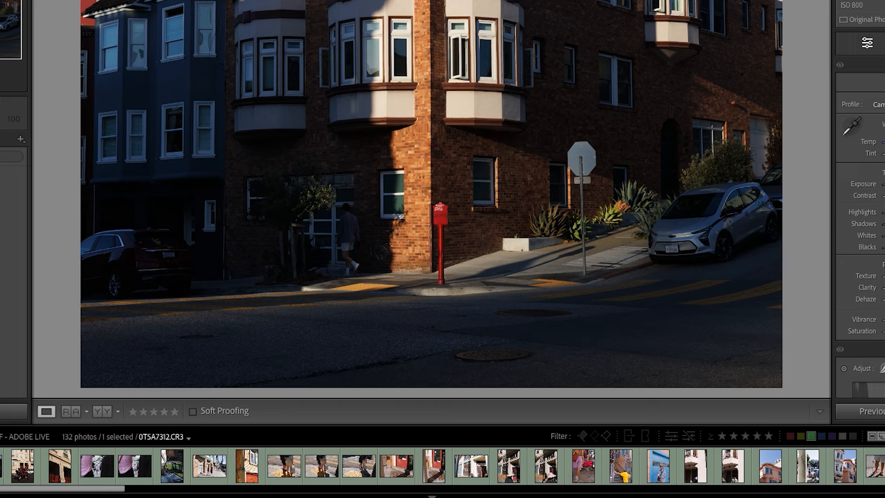
Step: Assign the Blue color label to the red-gate building photo and the motorcycle rider photo
key(9)
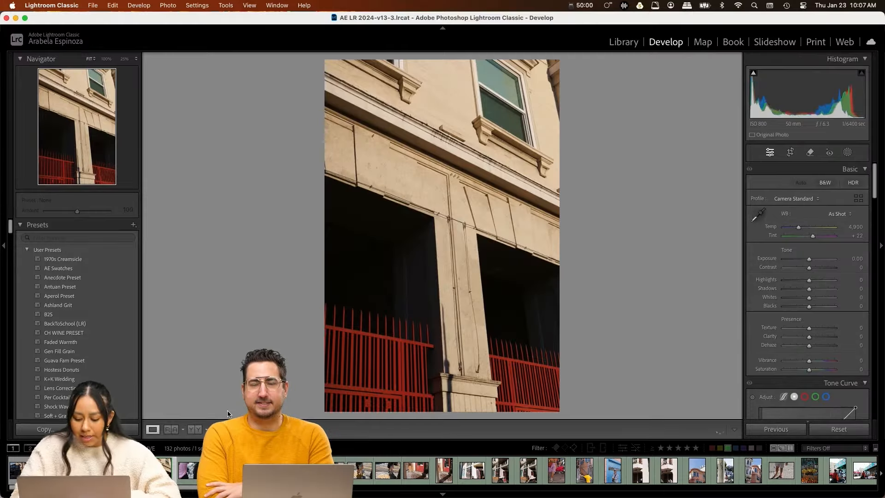
key(9)
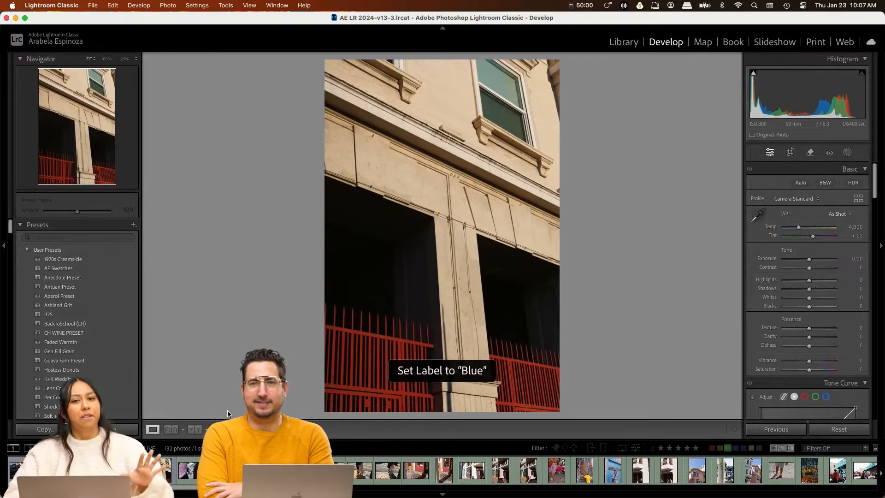
key(Right)
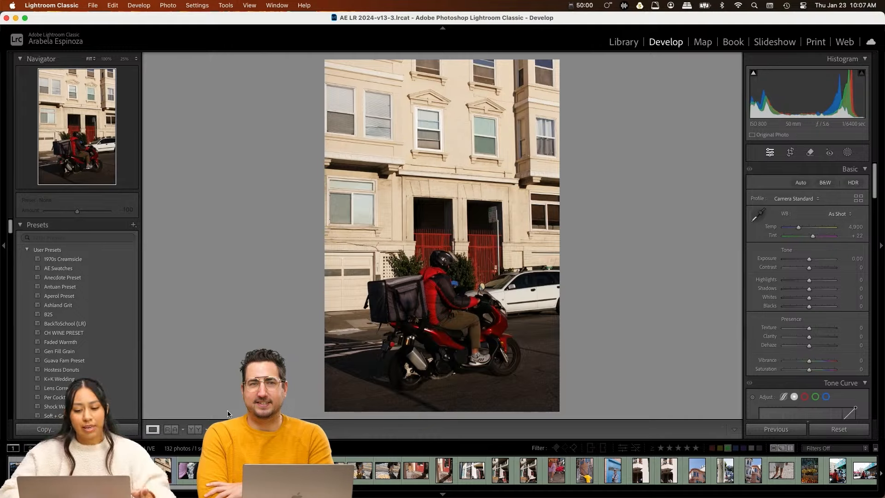
key(9)
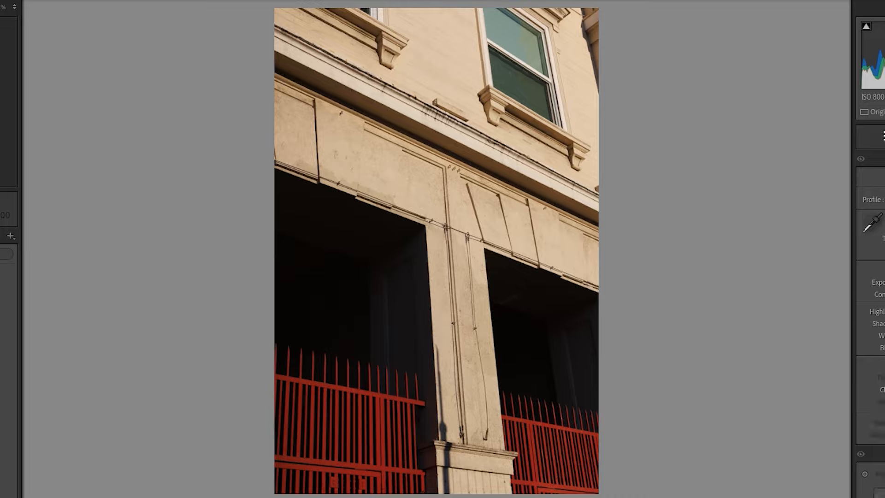
Step: Browse the remaining street photos to review which shots are worth selecting for editing
key(Right)
key(Right)
key(Right)
key(Right)
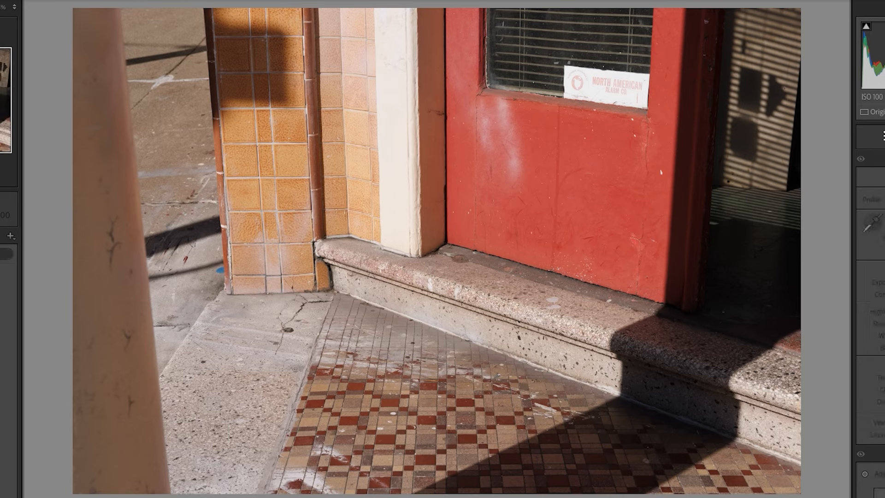
key(Right)
key(Right)
key(Right)
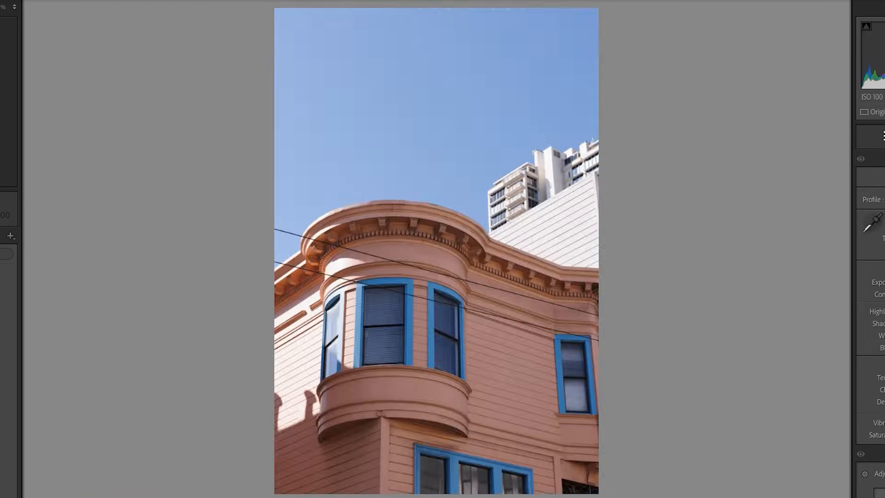
key(Left)
key(Right)
key(Right)
key(Right)
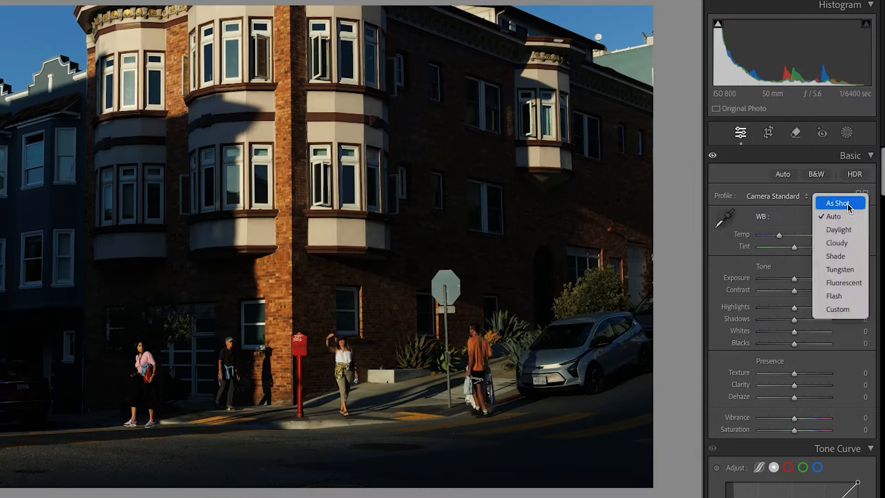
Step: Apply Auto white balance to the brick corner building photo and adjust it to temperature 6,090 and tint +1
click(849, 206)
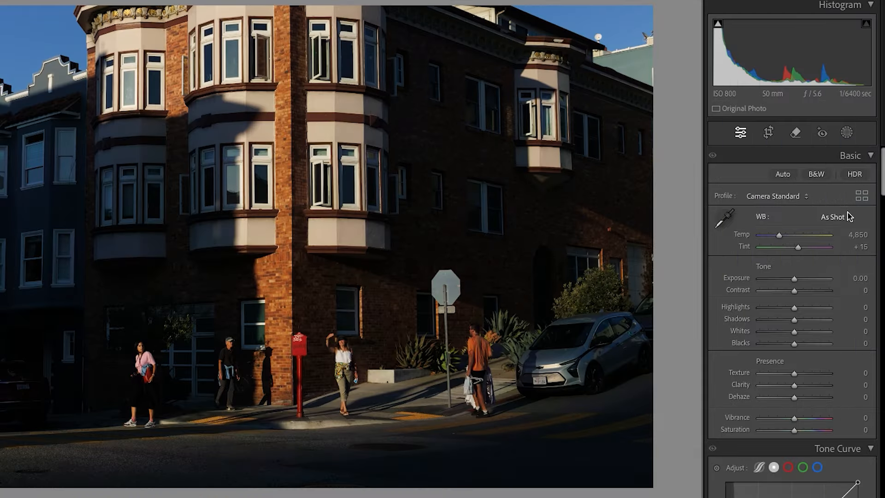
click(840, 217)
click(837, 231)
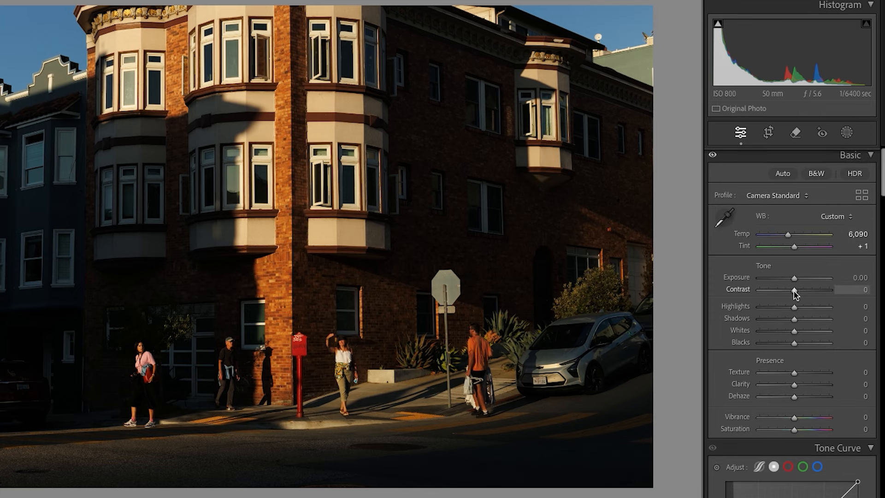
Step: Soften the corner building photo's tones with Contrast -74, Highlights -51, Whites -38 and Shadows +100
drag(794, 290, 764, 293)
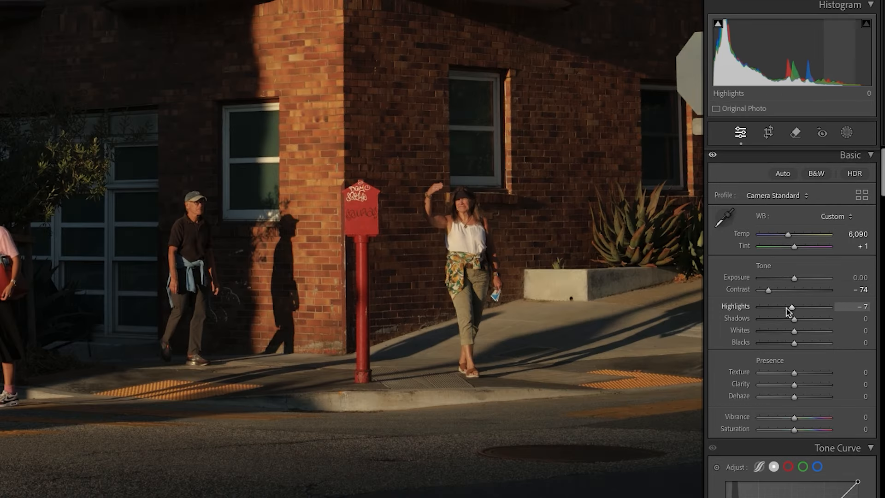
drag(786, 308, 773, 312)
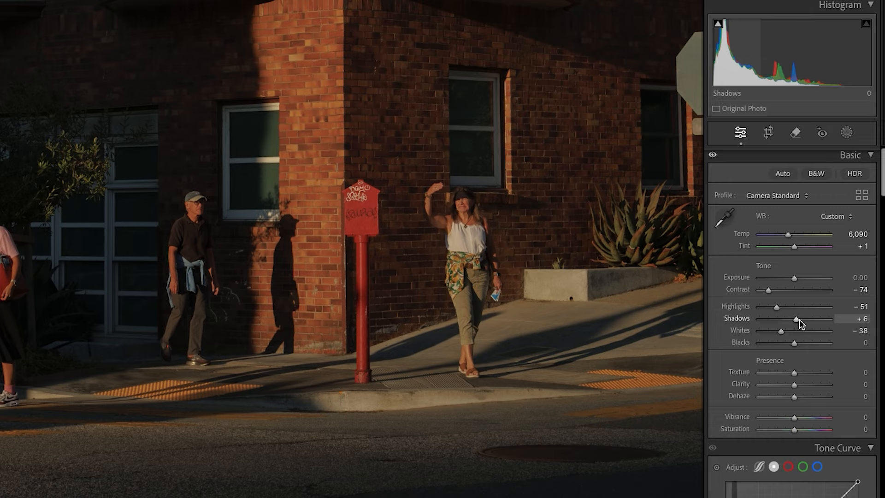
drag(799, 320, 837, 319)
right_click(836, 318)
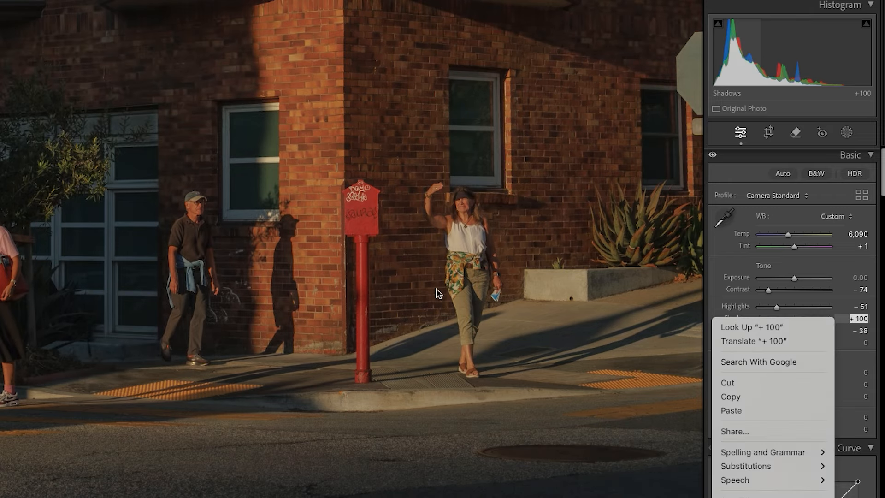
click(336, 291)
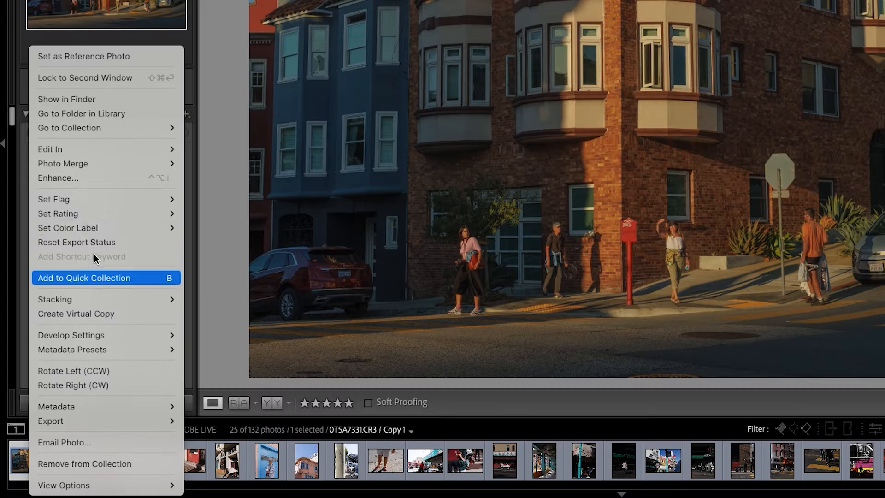
Step: Copy the corner building photo's develop settings and paste them onto the red-gate building photo
mouse_move(112, 333)
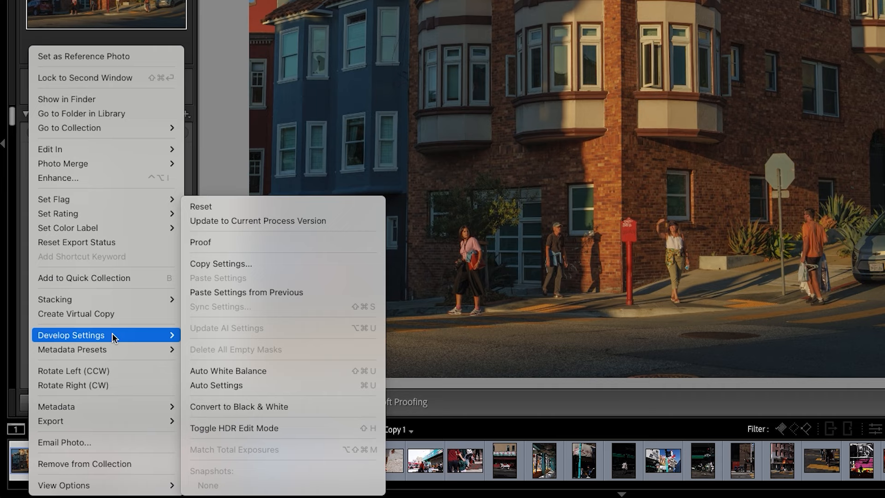
click(238, 263)
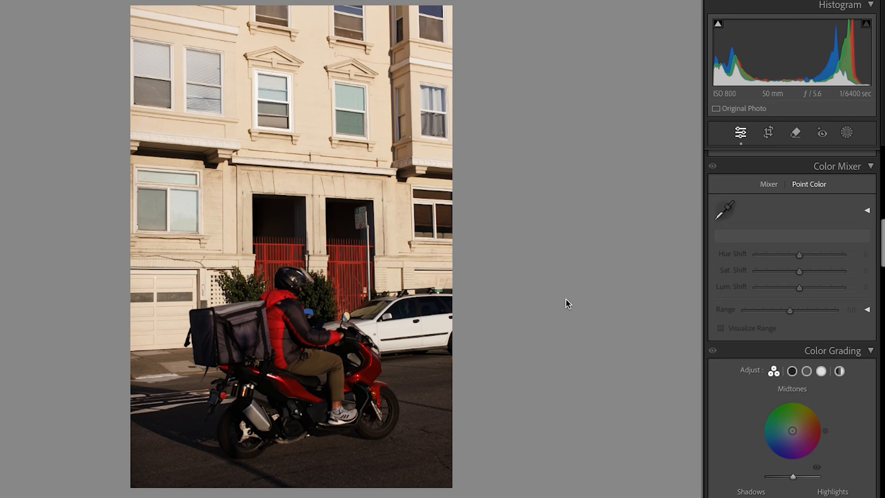
key(ctrl+shift+v)
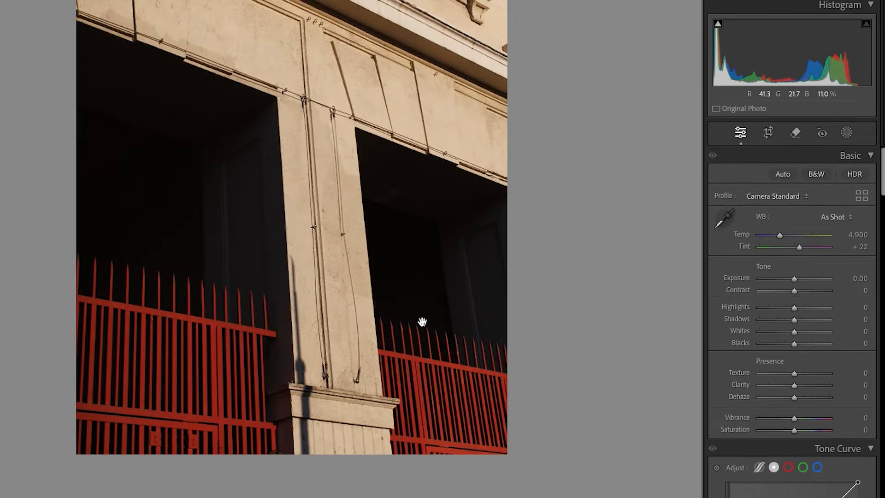
key(ctrl+shift+v)
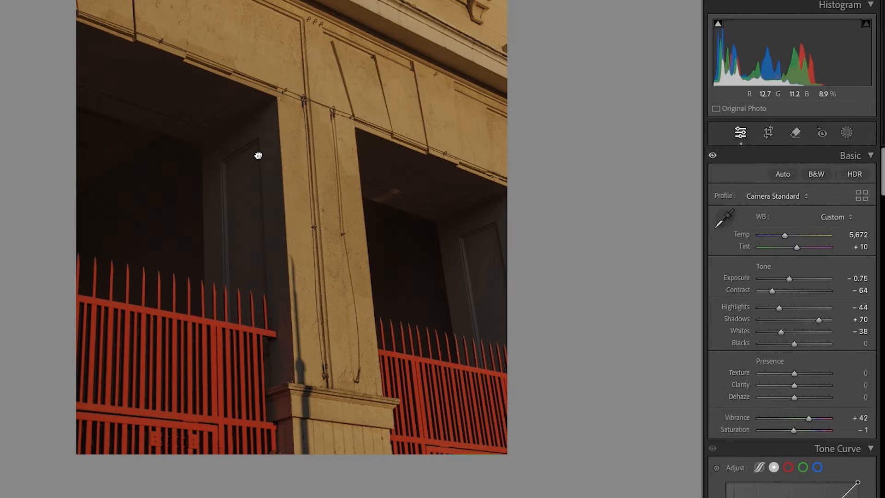
Step: Set the red-gate building photo's exposure to -0.25
drag(258, 155, 258, 234)
drag(789, 278, 793, 279)
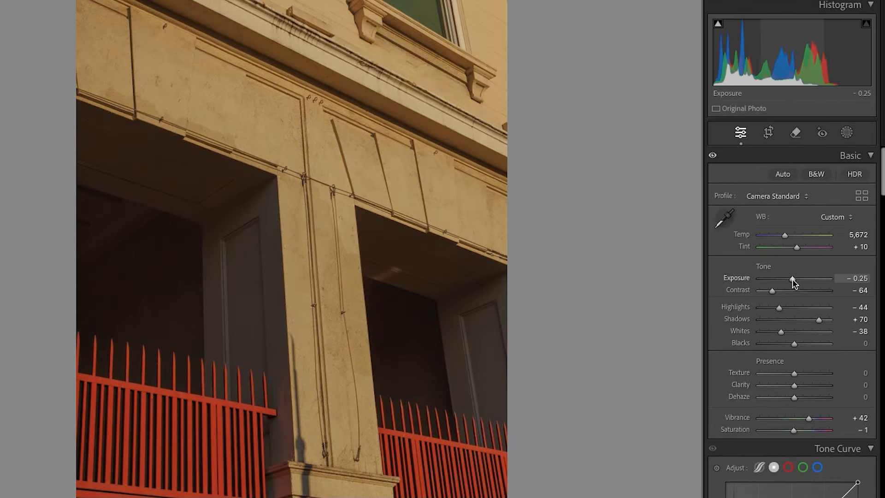
click(316, 276)
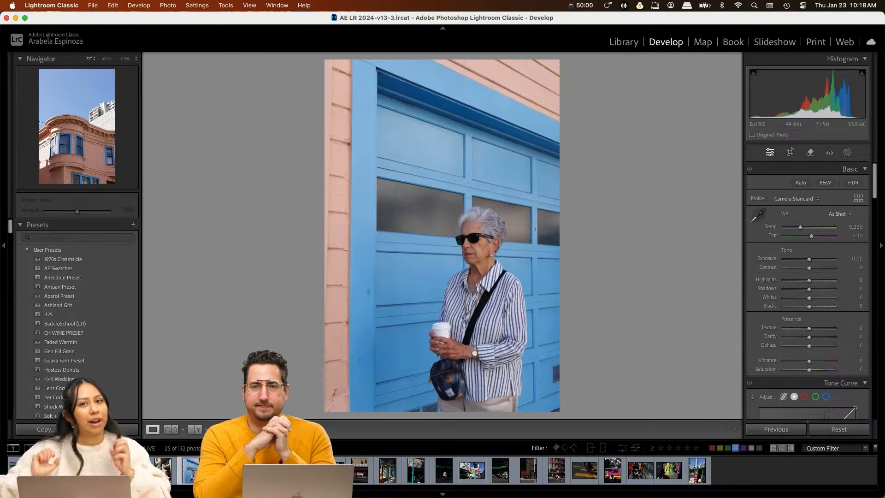
Step: Set the white balance of the woman's portrait at the blue garage door to Auto
click(847, 214)
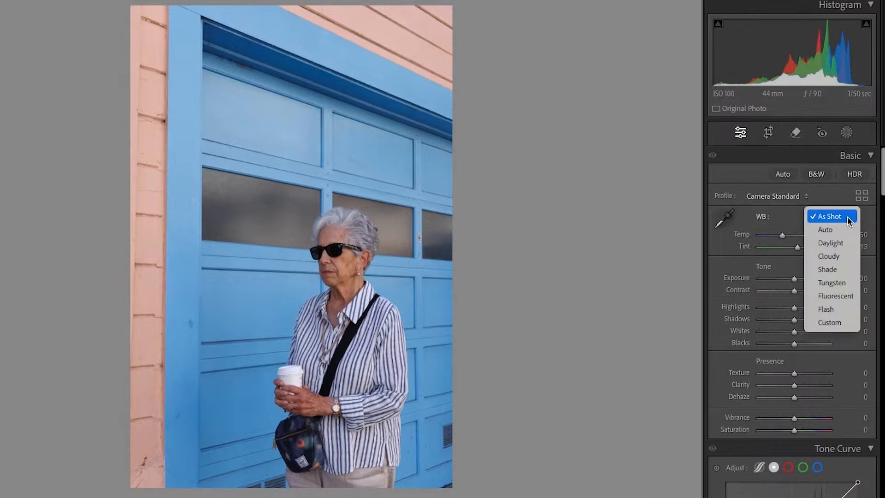
click(845, 230)
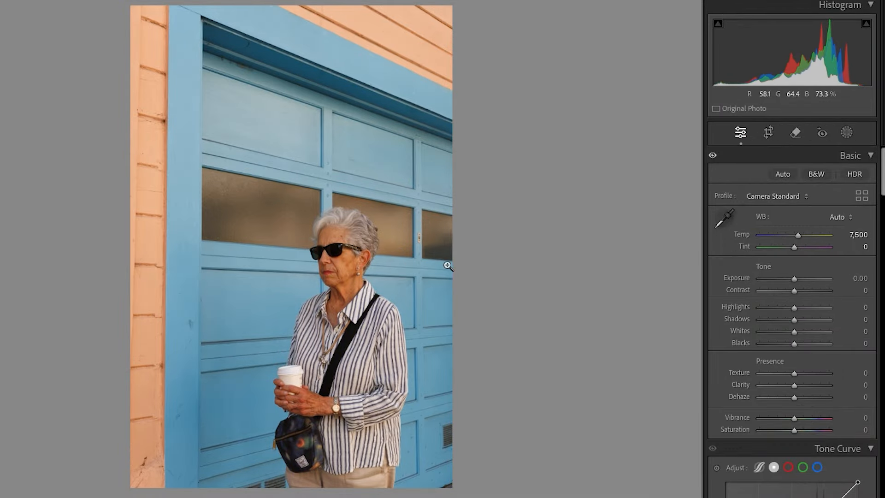
Step: Try the Auto, Guided and Vertical Upright perspective corrections on the blue garage door portrait
scroll(810, 237, down, 20)
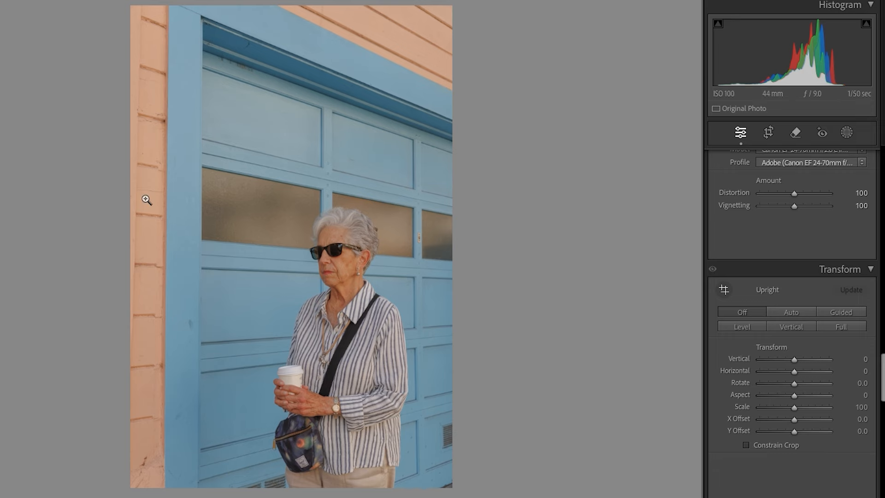
click(795, 313)
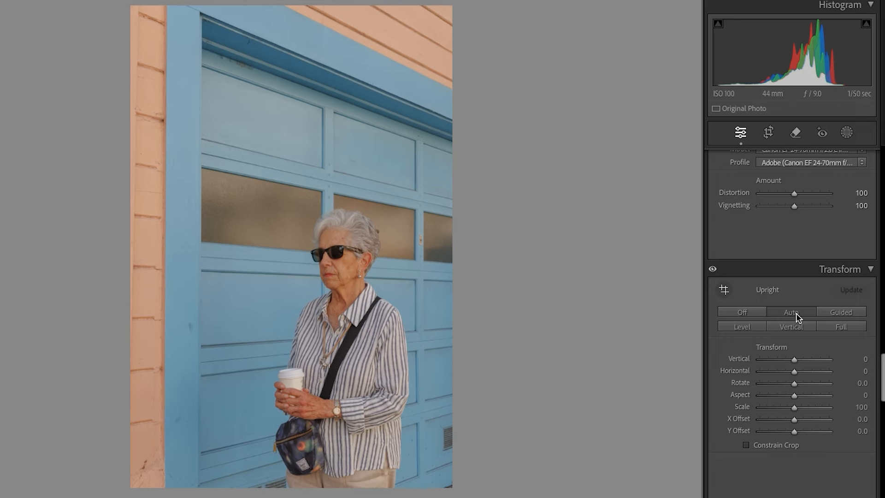
click(839, 311)
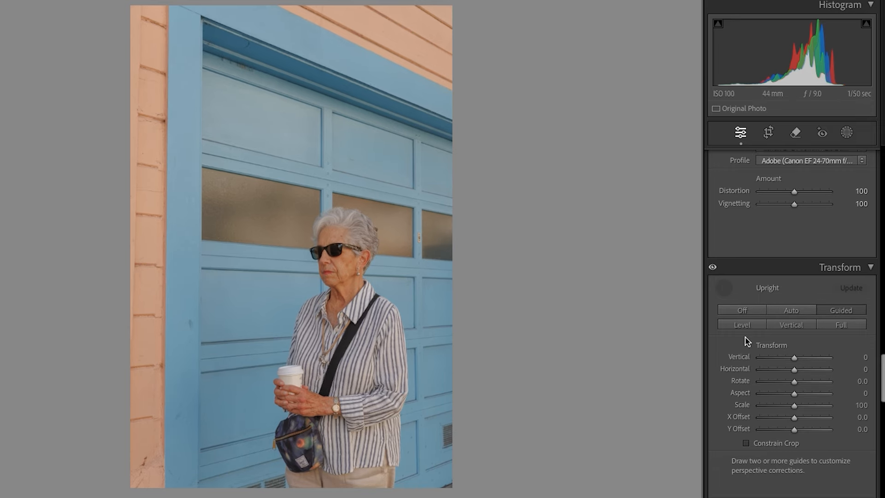
click(780, 327)
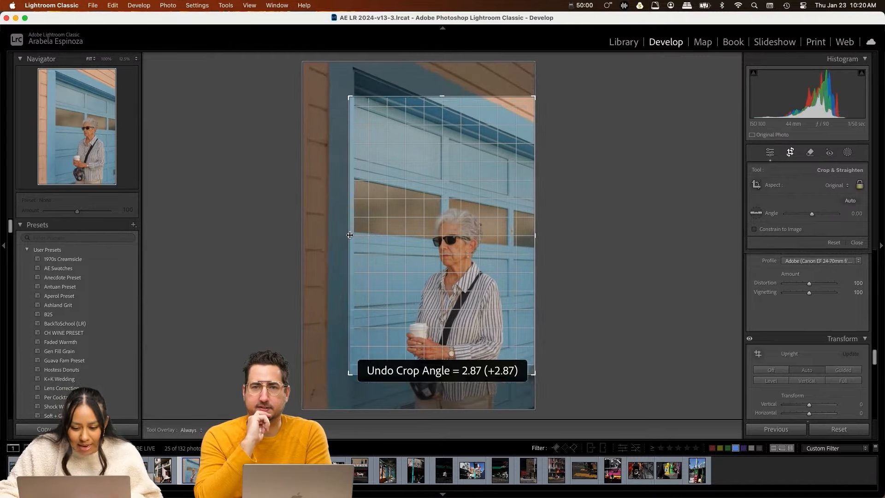
Step: Crop the garage door portrait tighter at the original aspect ratio, framing the woman's upper body in the lower part
drag(466, 266, 475, 282)
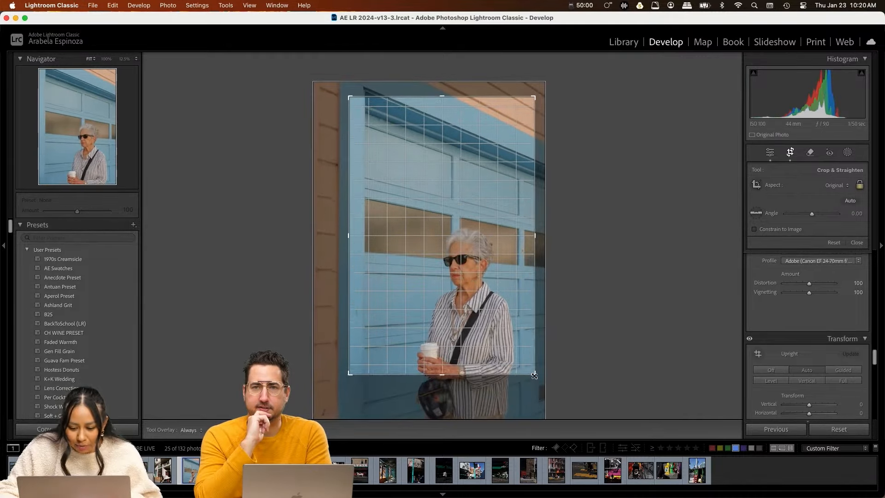
drag(536, 376, 532, 359)
drag(509, 317, 507, 308)
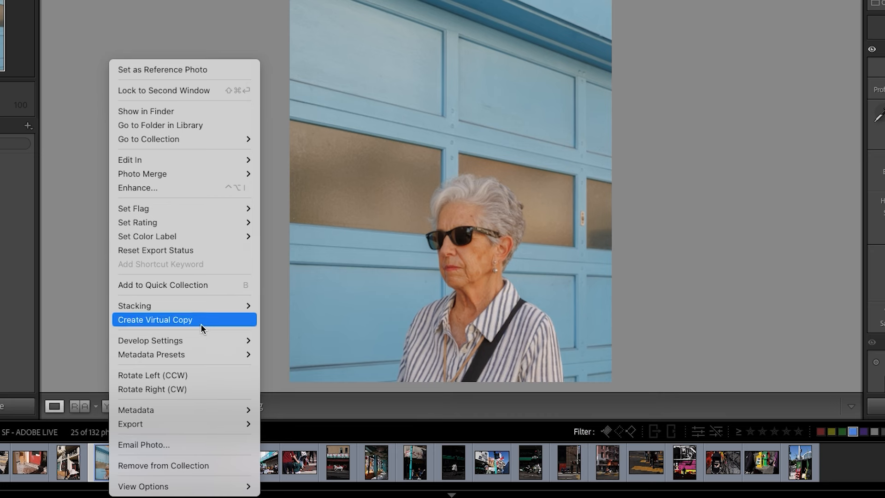
Step: Copy the portrait's develop settings without crop or transform and paste them onto the peach building photo with blue windows
mouse_move(194, 338)
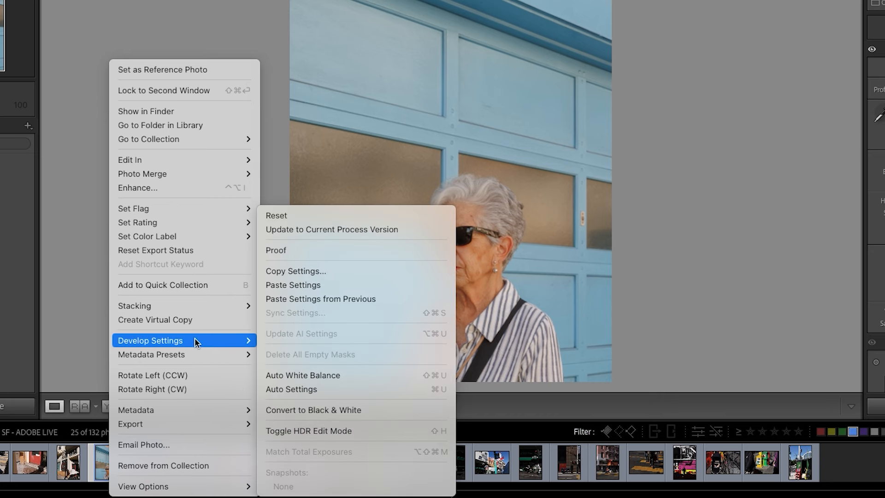
click(309, 272)
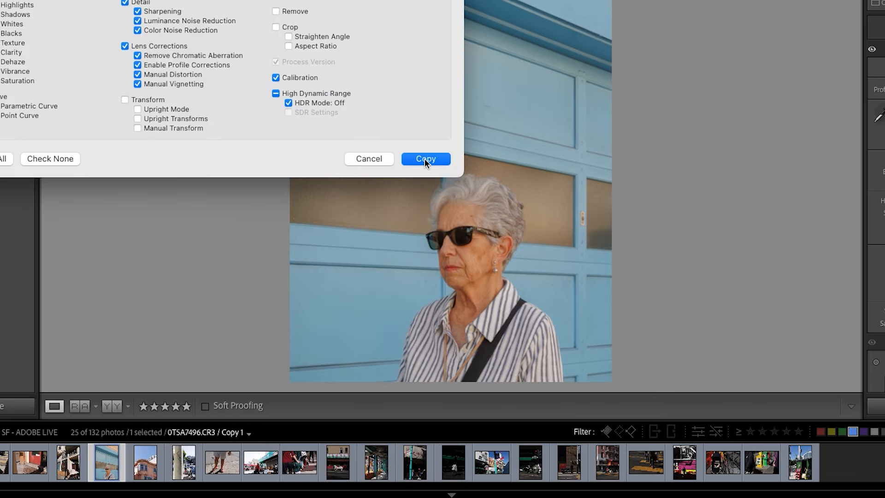
click(424, 158)
click(152, 466)
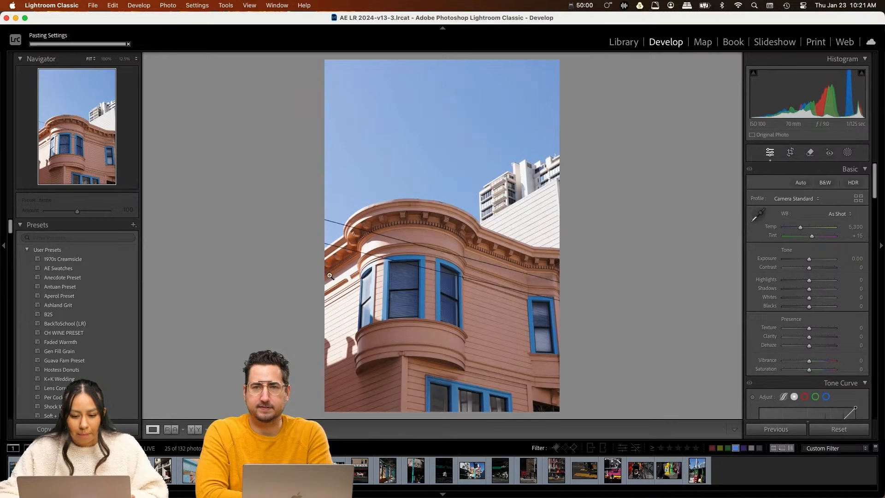
key(ctrl+shift+v)
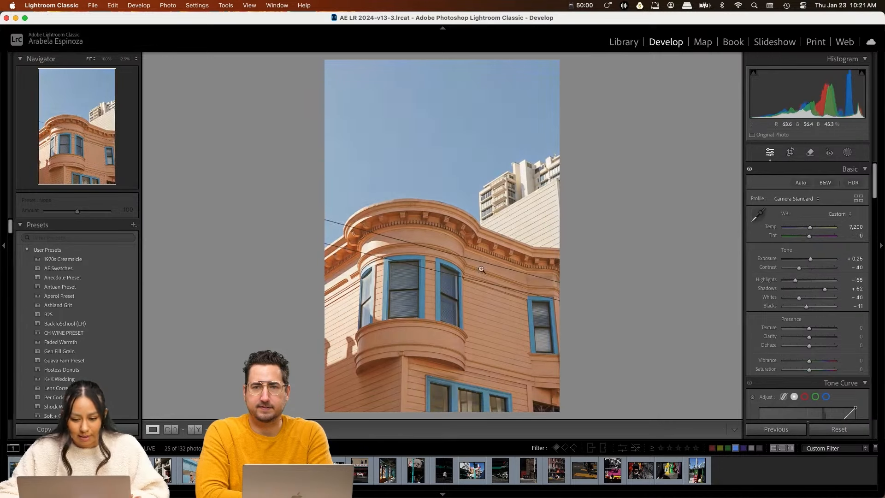
Step: Compare the peach building photo with the portrait, set its exposure to +0.70 and lower its highlights slightly
click(193, 474)
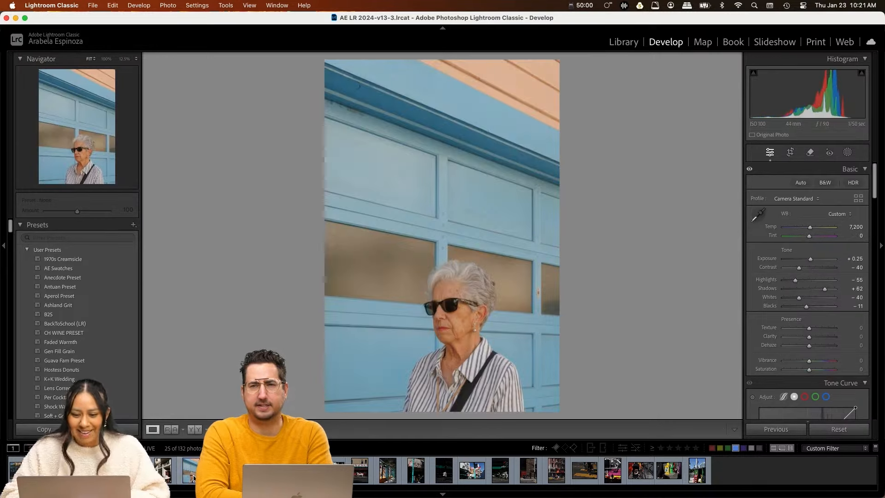
key(Right)
drag(810, 259, 798, 281)
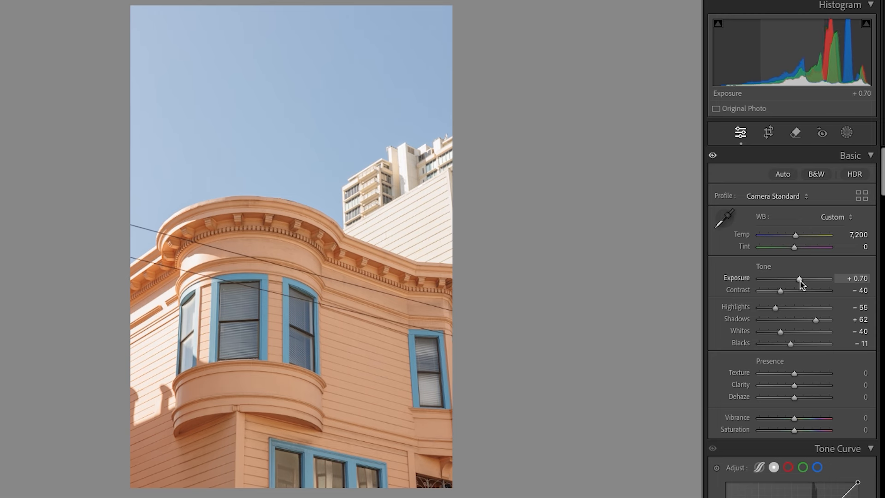
drag(772, 308, 770, 308)
Step: Mask the background buildings and sunlit peach walls by object selection, set exposure to -0.35 and highlights to -58, and compare with the mask hidden
key(m)
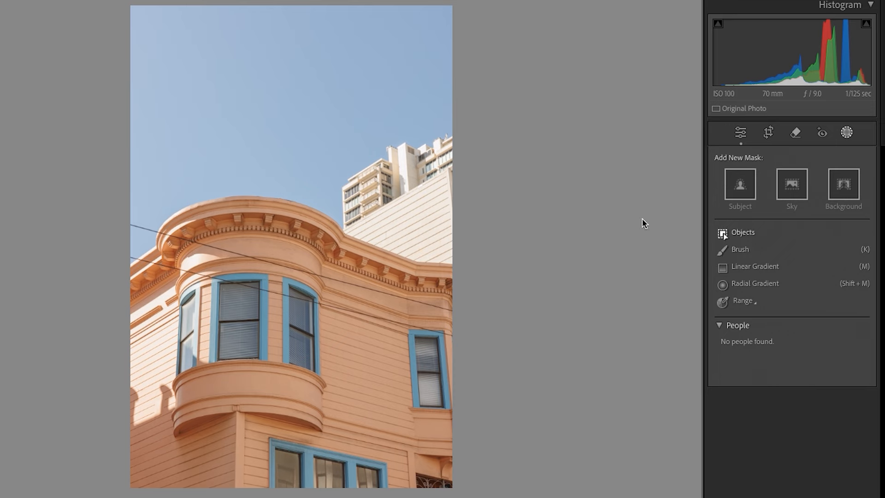
drag(351, 179, 341, 195)
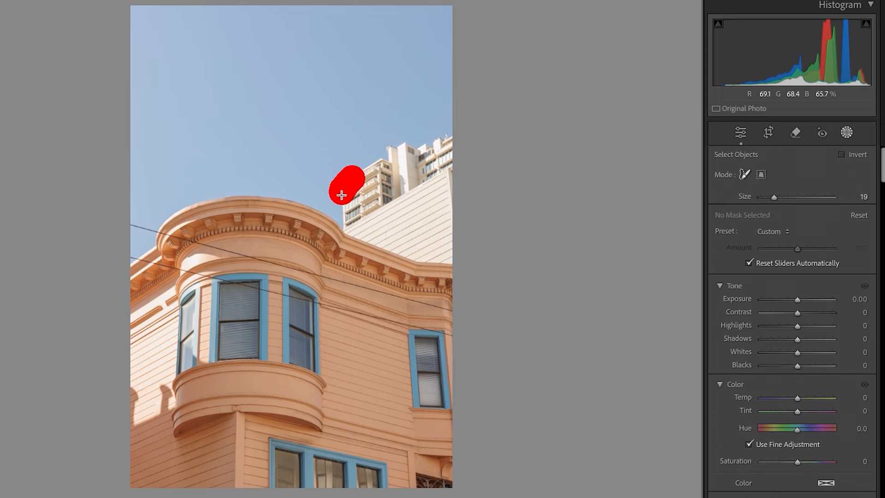
mouse_move(388, 243)
mouse_down()
mouse_move(450, 255)
mouse_move(450, 142)
mouse_up()
mouse_move(331, 286)
mouse_down()
mouse_move(355, 259)
mouse_move(348, 335)
mouse_move(331, 362)
mouse_move(330, 315)
mouse_move(350, 295)
mouse_move(369, 246)
mouse_move(362, 262)
mouse_up()
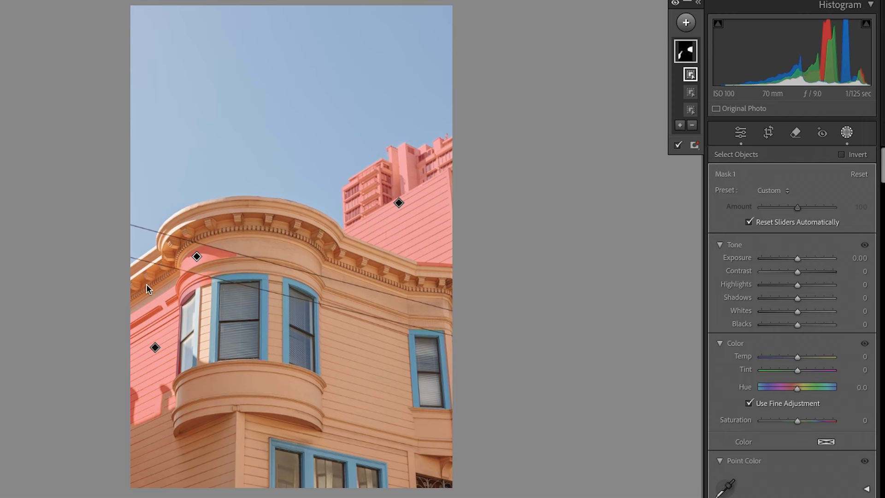
drag(797, 287, 793, 262)
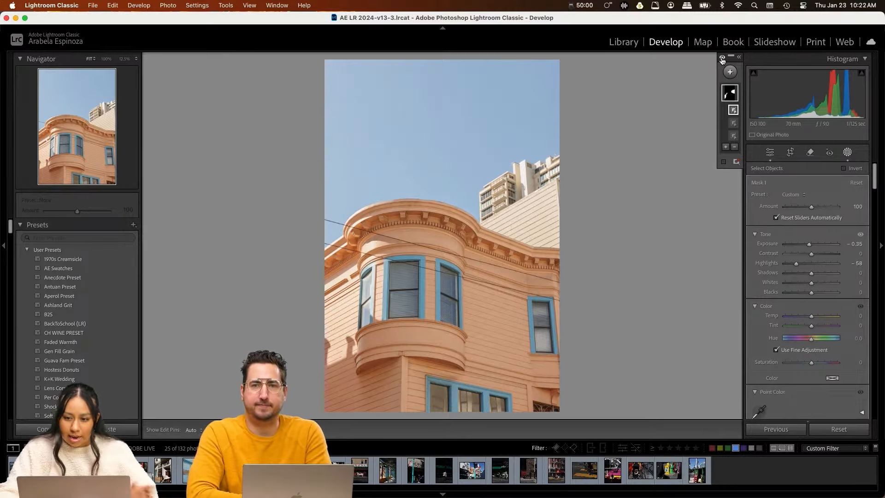
click(723, 58)
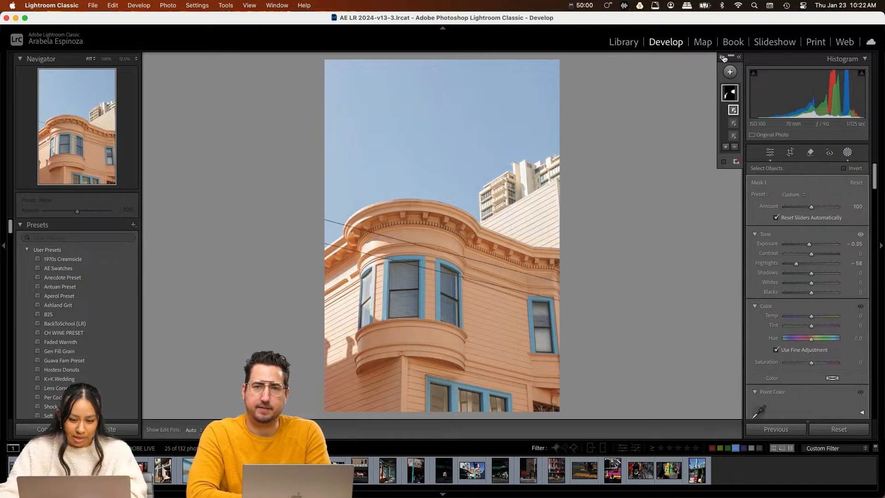
click(723, 58)
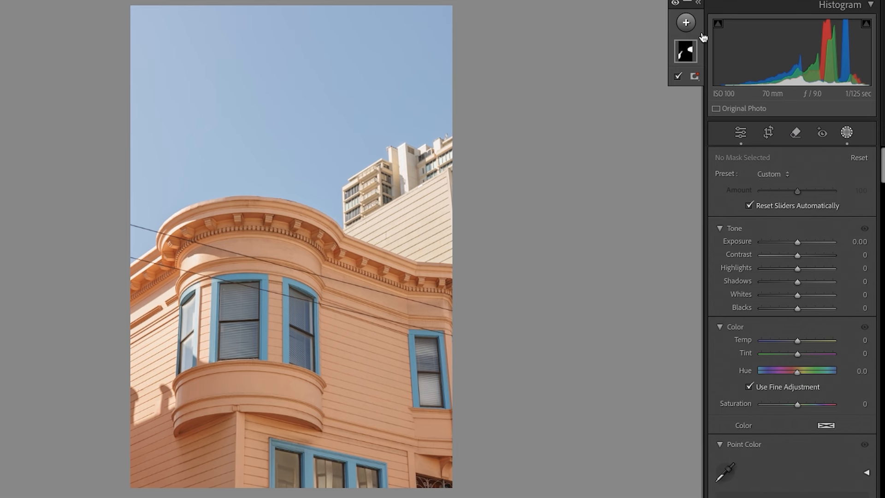
Step: Add a sky mask, set its temperature to -6, sample the sky blue with Point Color and set the hue shift to -29
click(685, 23)
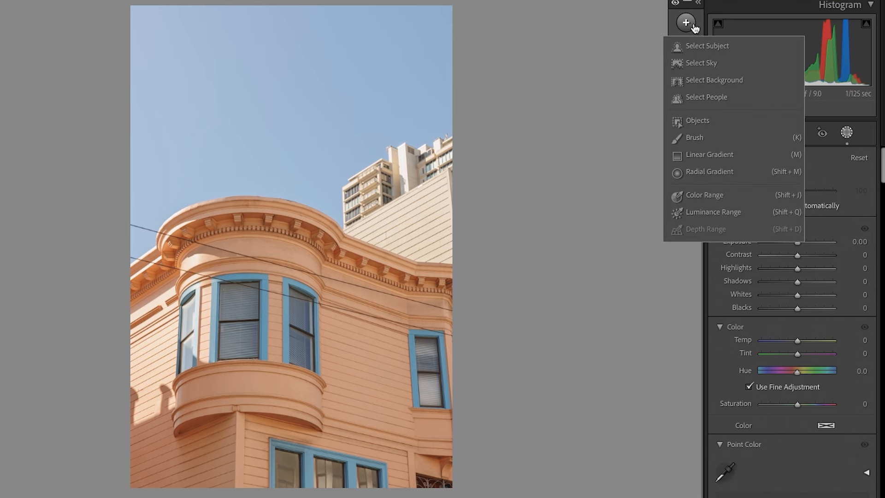
click(701, 63)
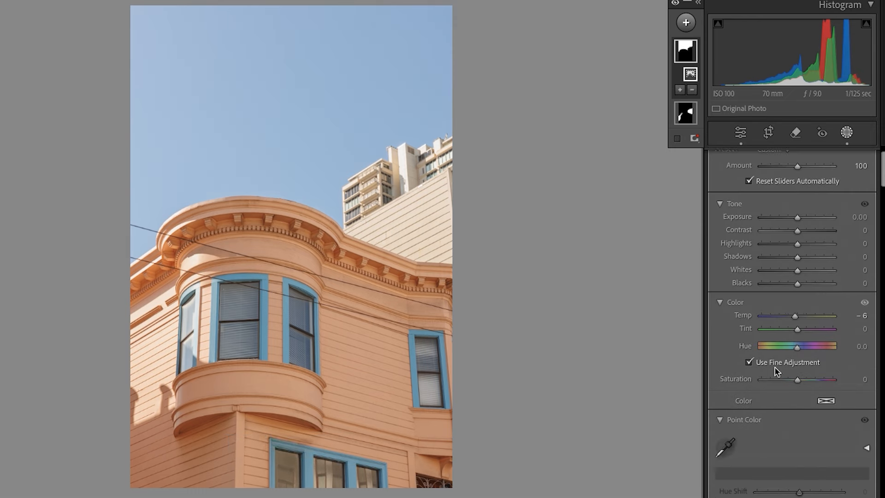
scroll(774, 370, down, 3)
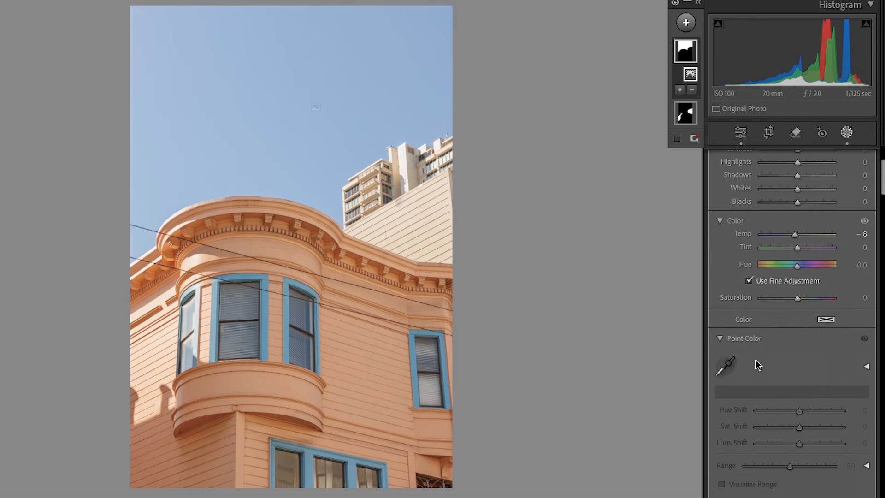
click(307, 133)
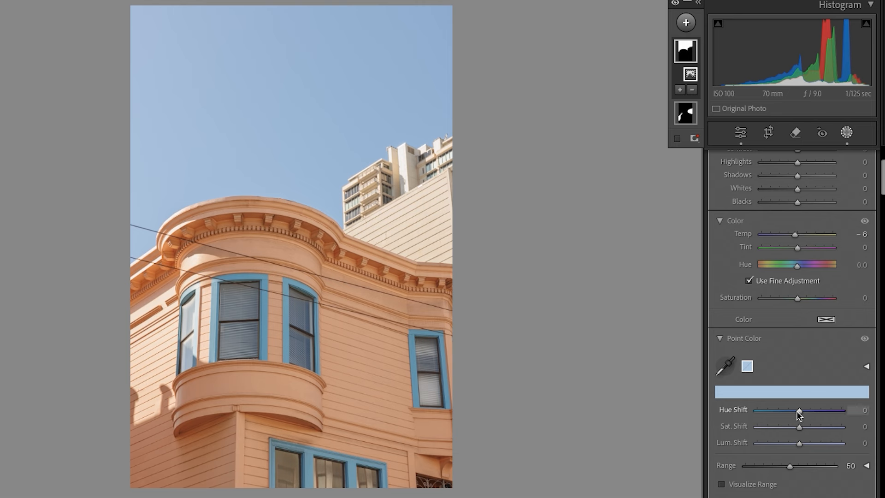
drag(801, 414, 787, 412)
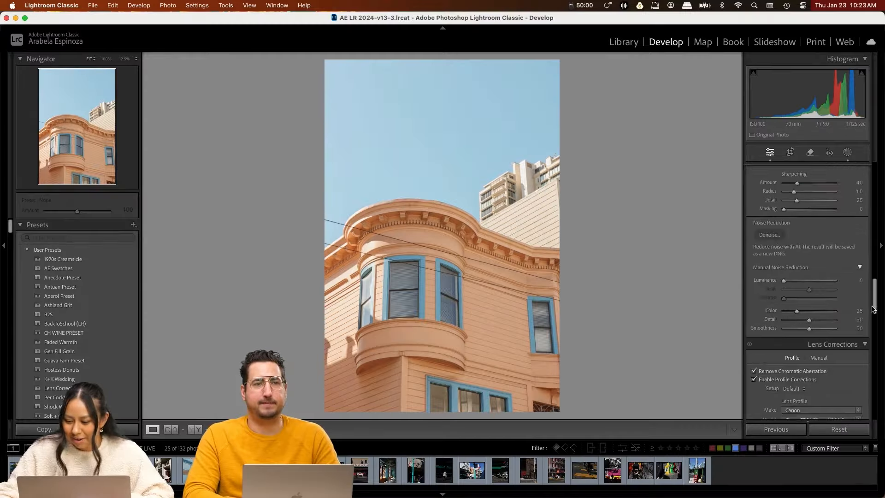
Step: Apply the Auto Upright correction to the peach building photo and crop it slightly tighter from above at the original aspect ratio
scroll(814, 324, down, 5)
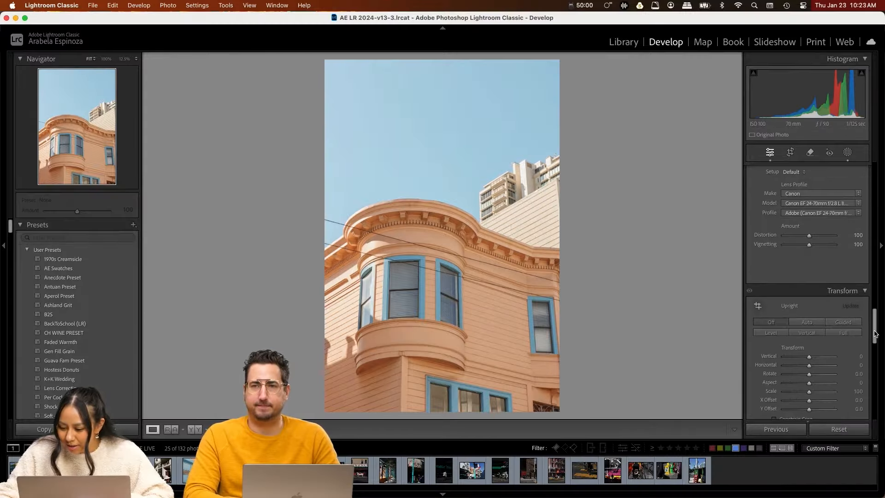
click(813, 324)
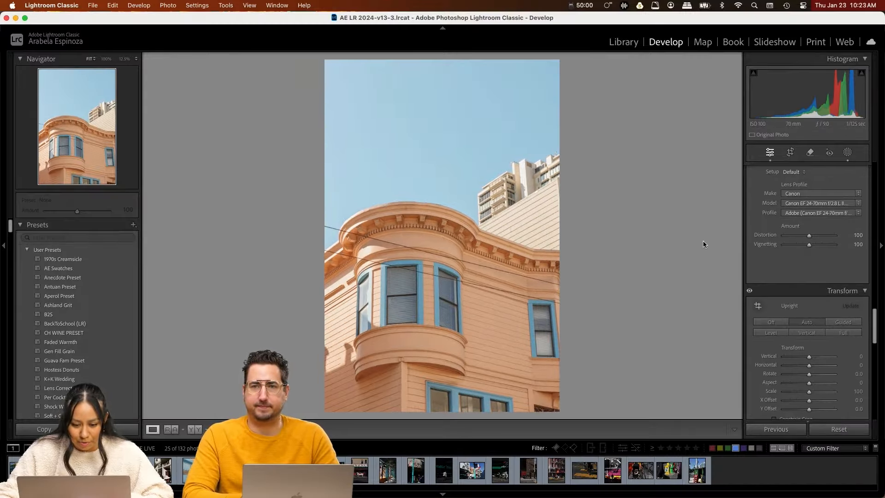
key(r)
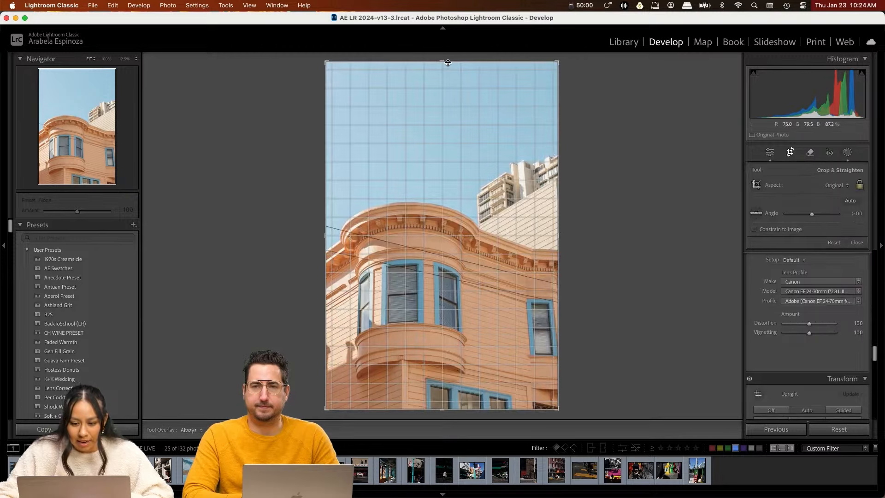
drag(447, 63, 443, 71)
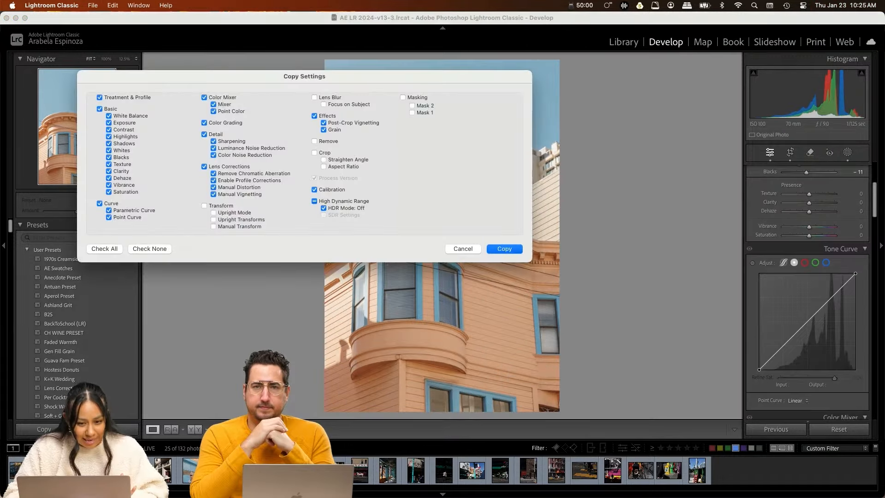
key(Return)
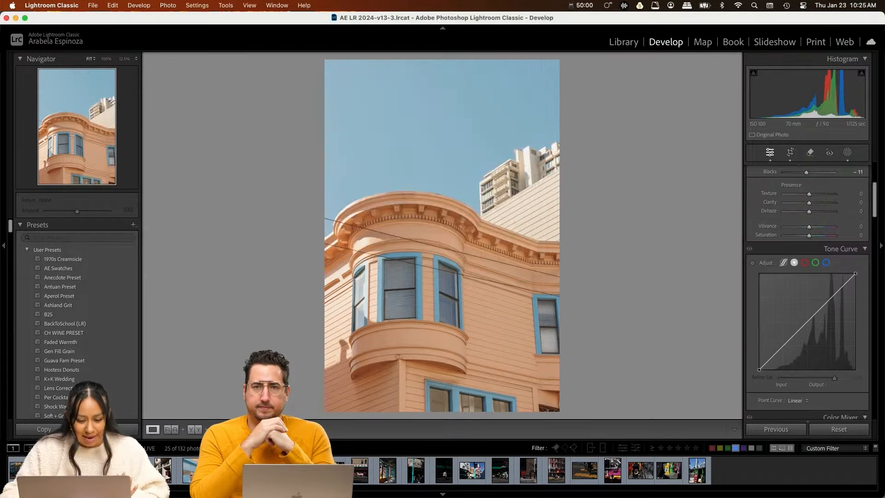
Step: Mask the sky in the graffiti pole photo, with exposure -0.35, highlights -50, Point Color saturation shift 62 and luminance shift -11
key(Right)
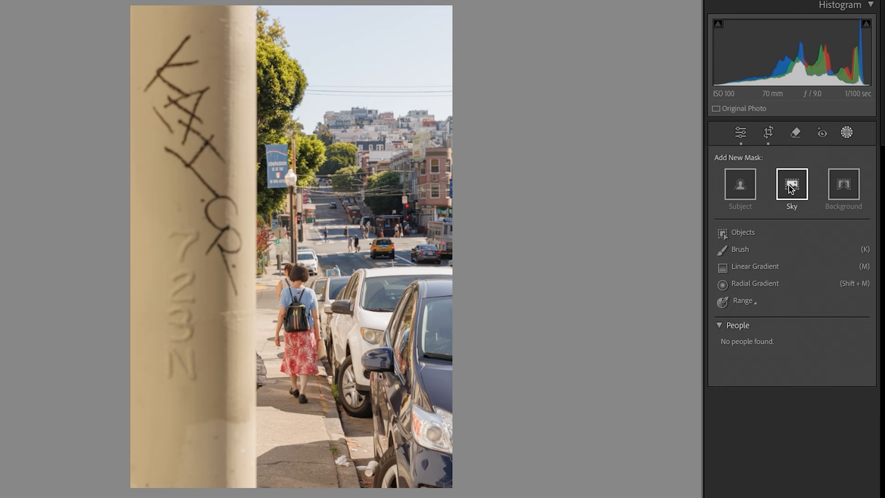
click(805, 190)
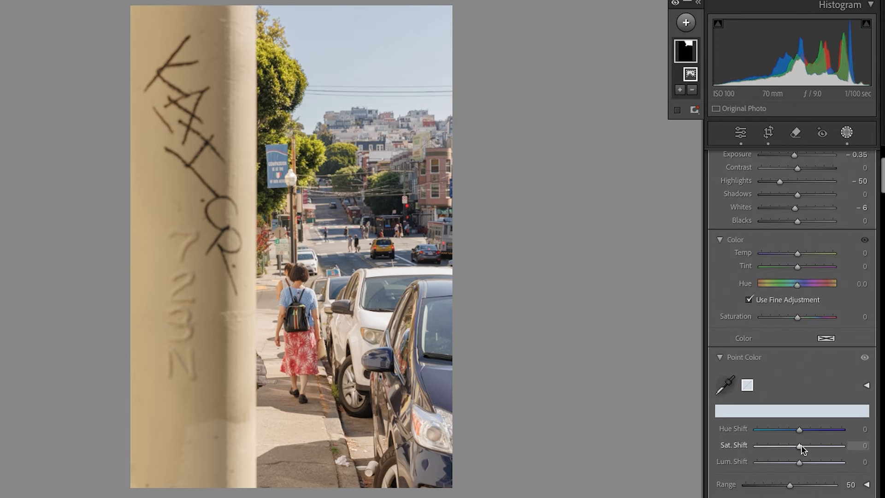
drag(801, 445, 817, 446)
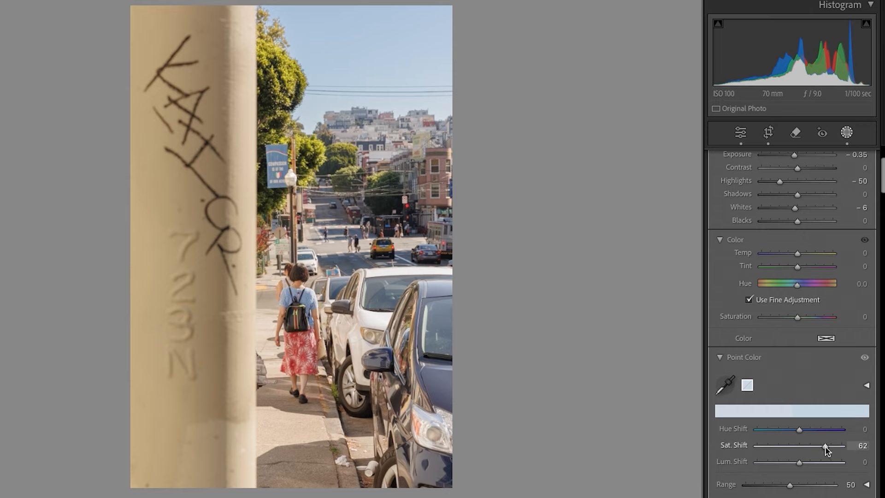
drag(800, 463, 794, 463)
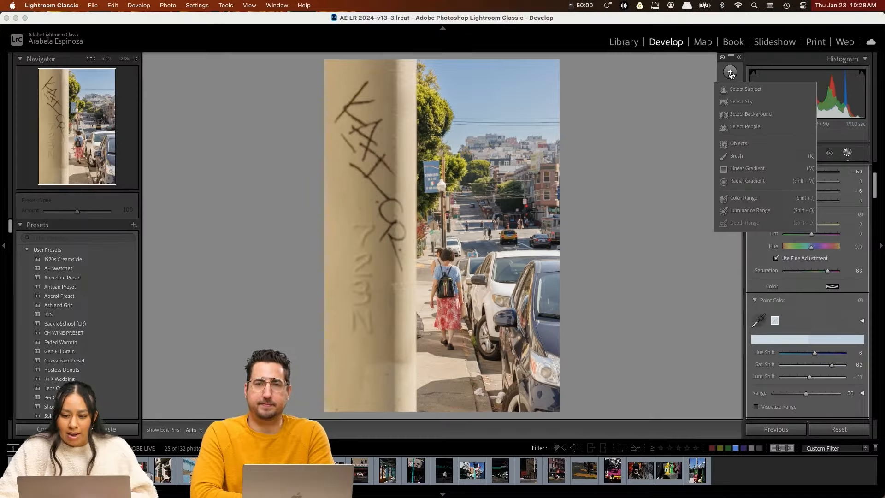
Step: Add a linear gradient mask fading from the photo's right edge to the pole and fine-tune its tone
click(747, 168)
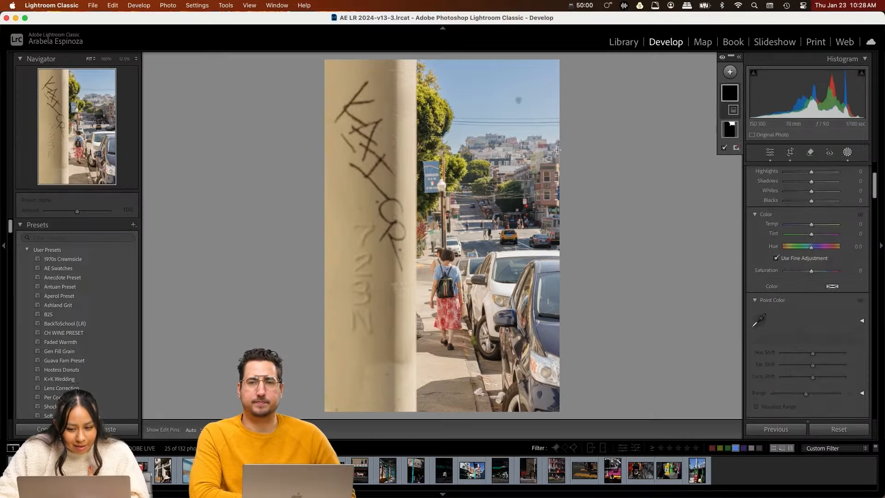
drag(576, 171, 412, 192)
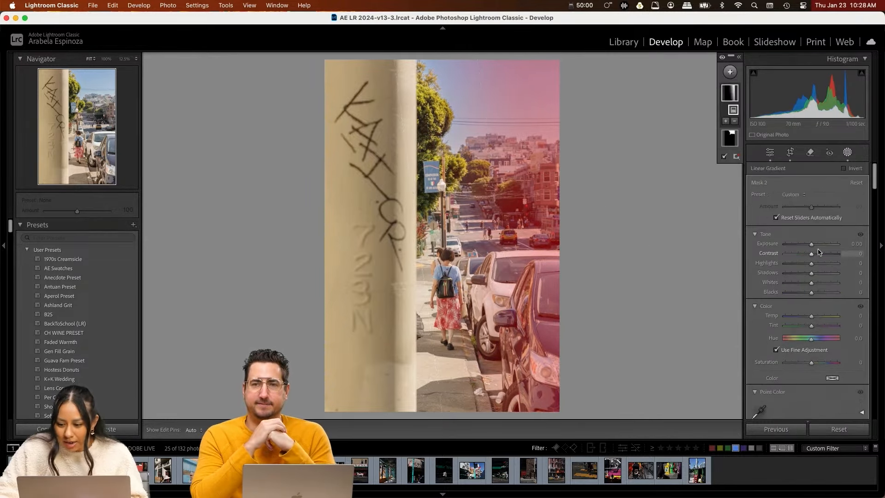
mouse_move(818, 253)
mouse_down()
mouse_move(823, 258)
mouse_move(816, 248)
mouse_up()
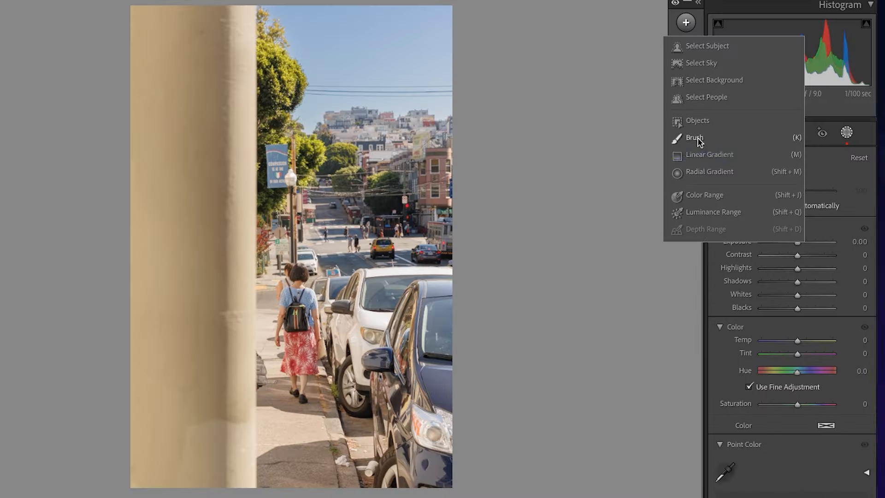
Step: Mask the pole by object selection, sample its beige with Point Color, set the hue shift to -41 and slightly raise the saturation shift
click(696, 121)
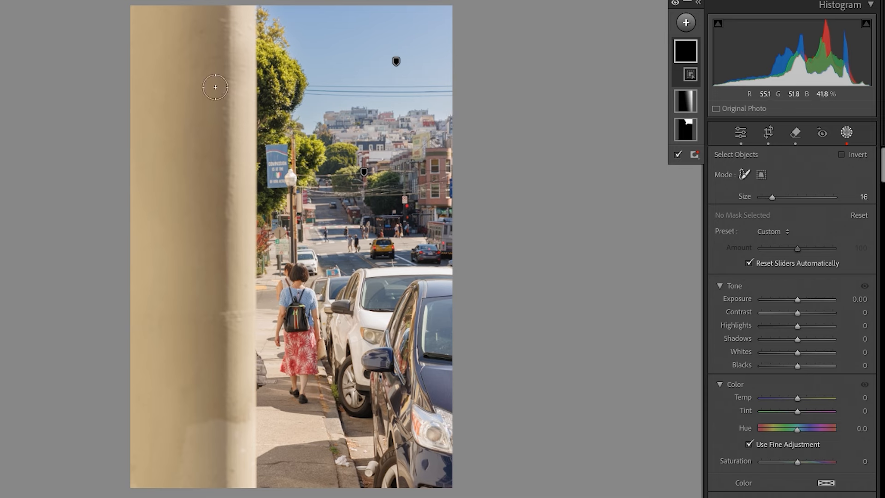
mouse_move(132, 17)
mouse_down()
mouse_move(244, 9)
mouse_move(237, 480)
mouse_up()
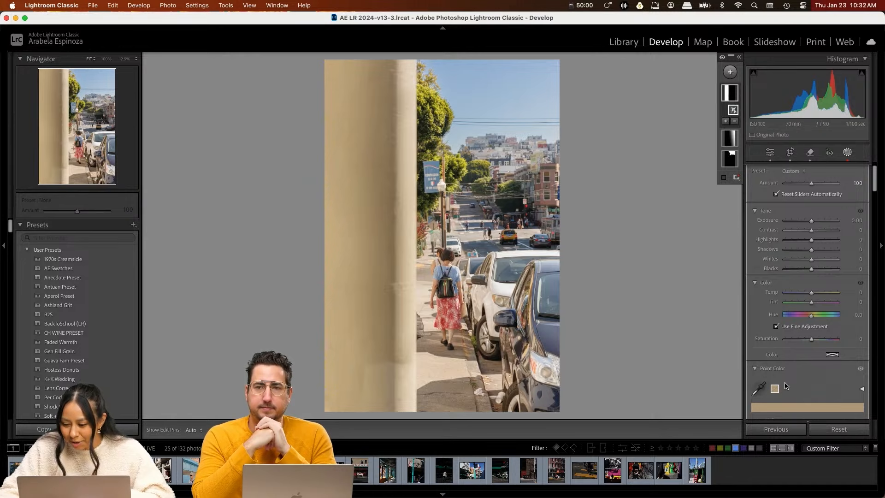
scroll(786, 386, down, 4)
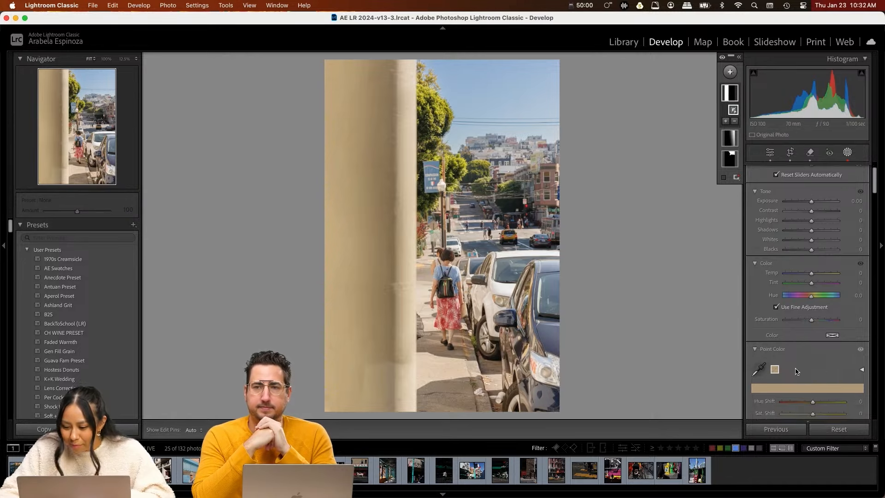
drag(811, 349, 800, 350)
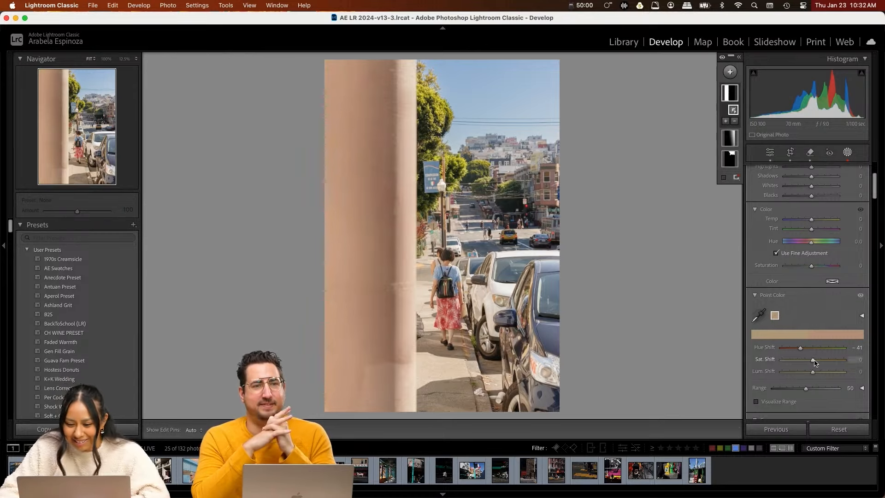
drag(813, 360, 817, 363)
Step: Set the yellow crosswalk photo to exposure +0.30, contrast -19, highlights -52, shadows +85, whites -22, blacks +9 and vibrance +58, and compare before and after
click(445, 475)
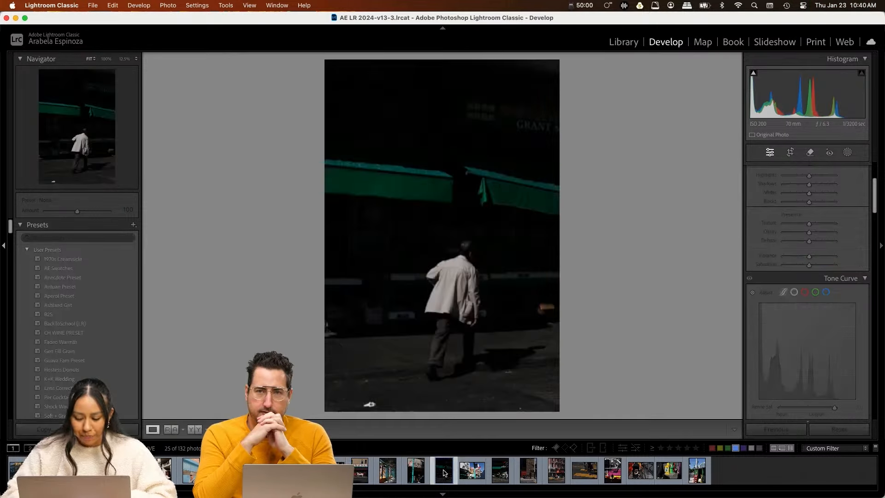
click(502, 477)
click(532, 479)
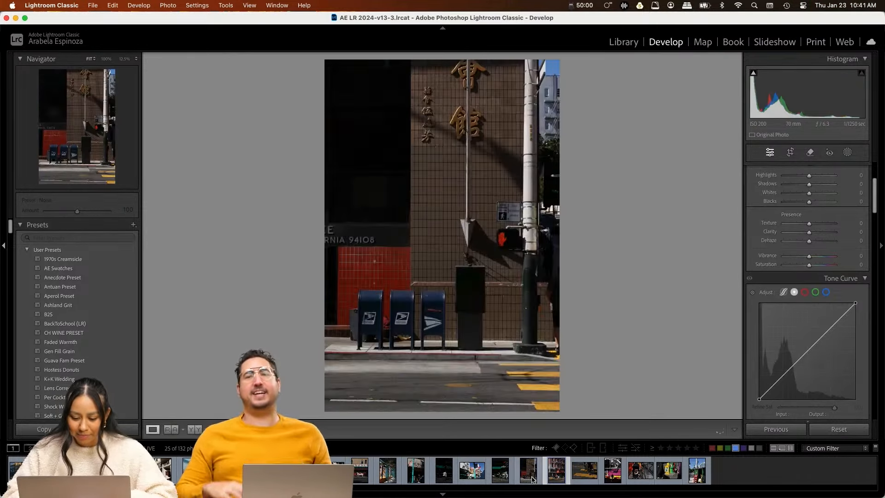
key(Right)
key(Right)
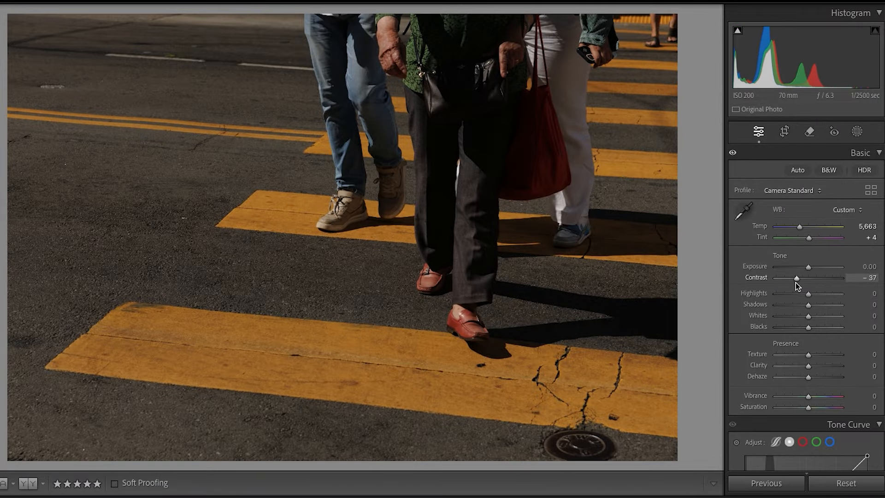
drag(797, 285, 845, 305)
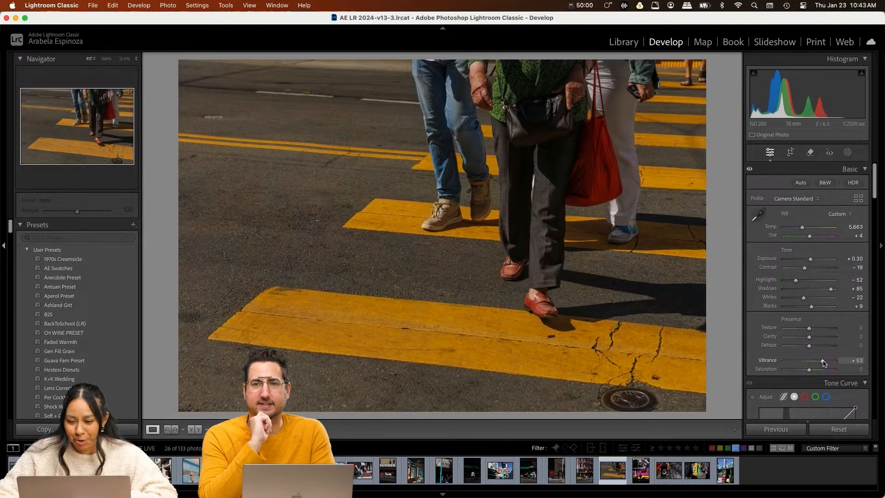
drag(824, 363, 824, 362)
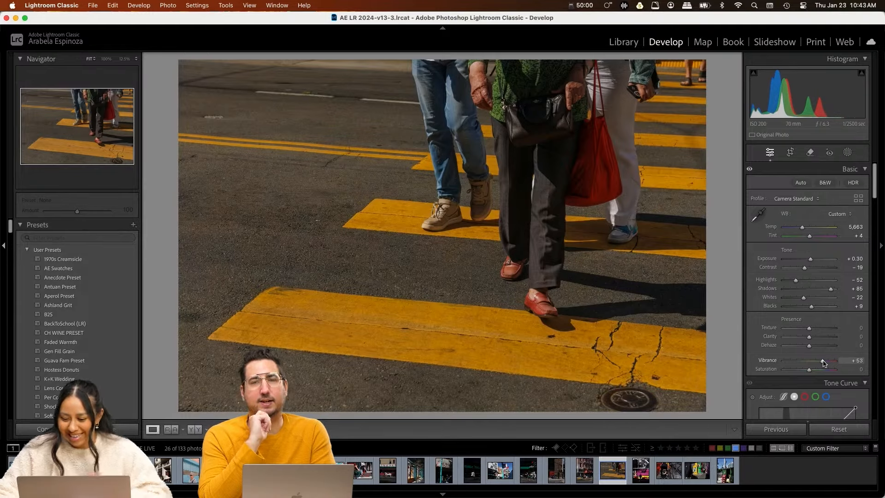
click(750, 171)
click(749, 171)
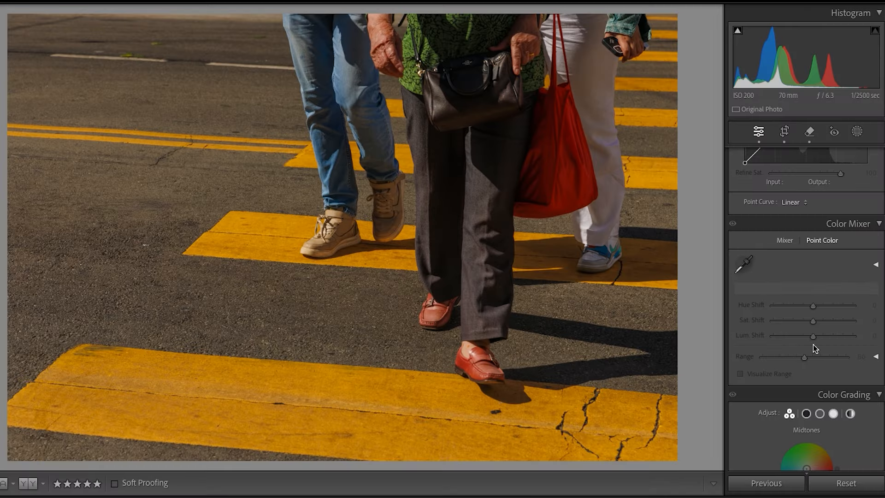
Step: Sample the red bag plus a blue and a green in the crosswalk photo with Point Color, setting the green's saturation shift to 7
scroll(749, 278, up, 1)
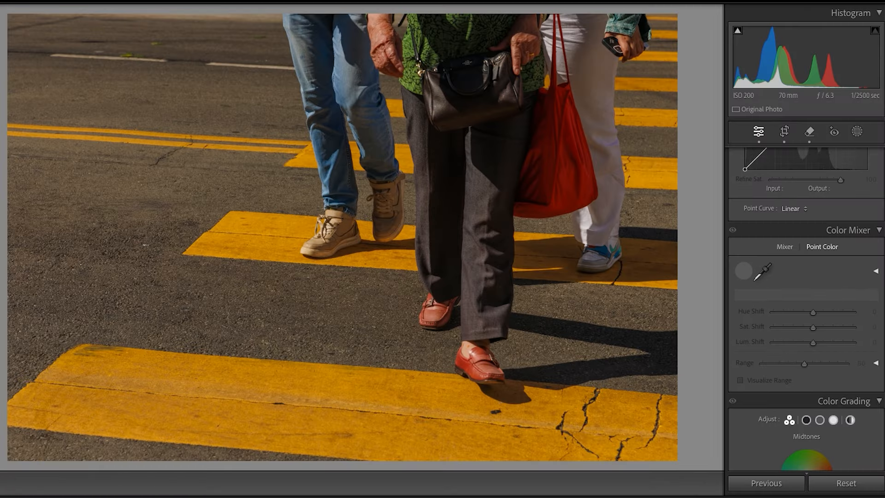
click(762, 271)
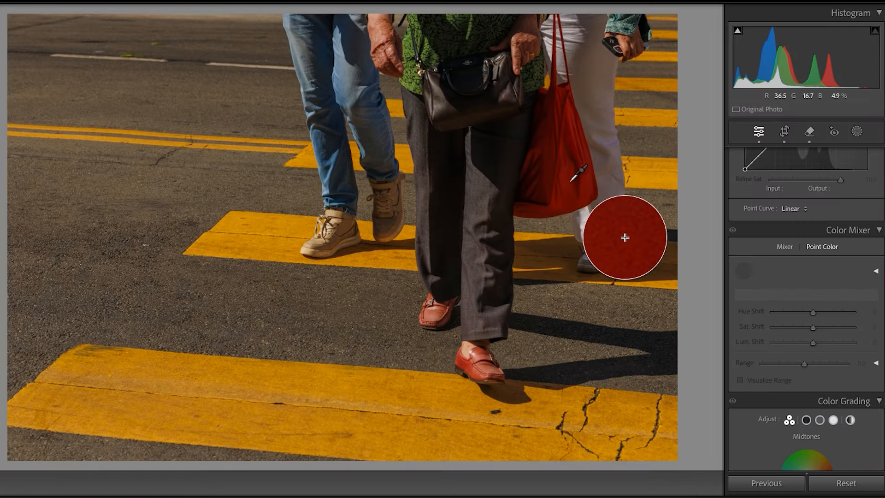
click(586, 199)
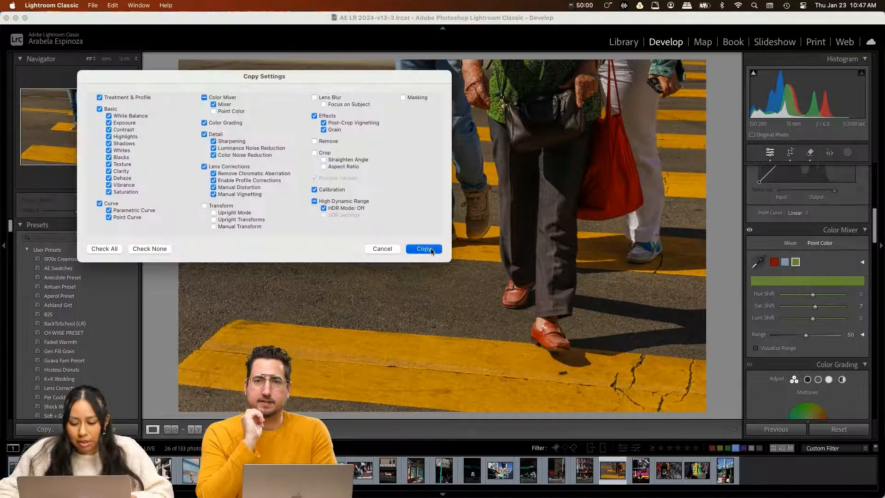
Step: Copy the crosswalk photo's settings without Point Color, transform, crop, remove or masking, and open the pink building photo with fire escapes
click(429, 250)
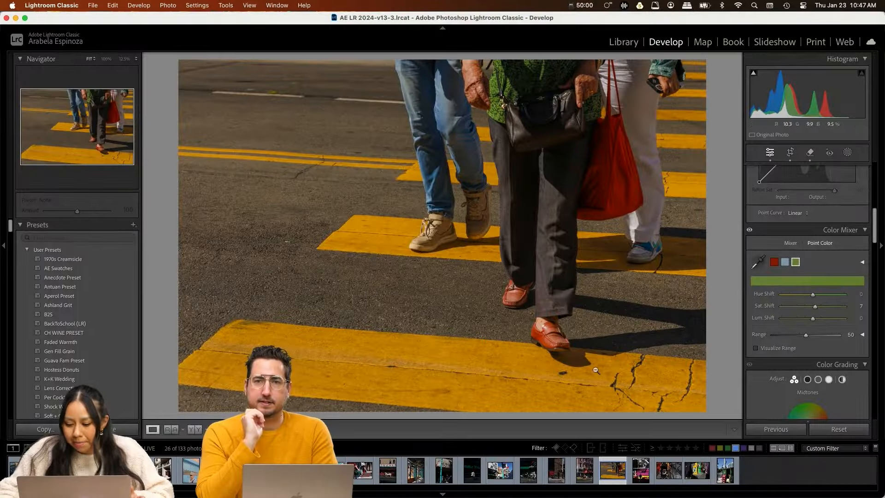
click(553, 482)
key(Right)
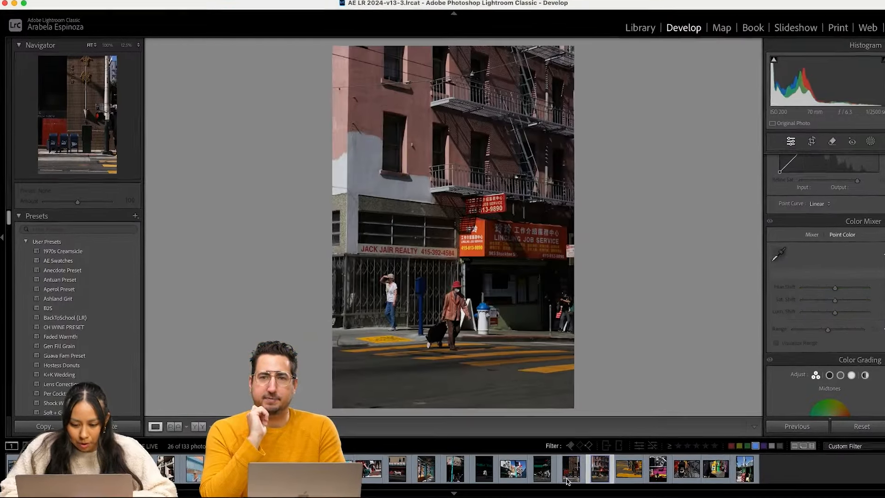